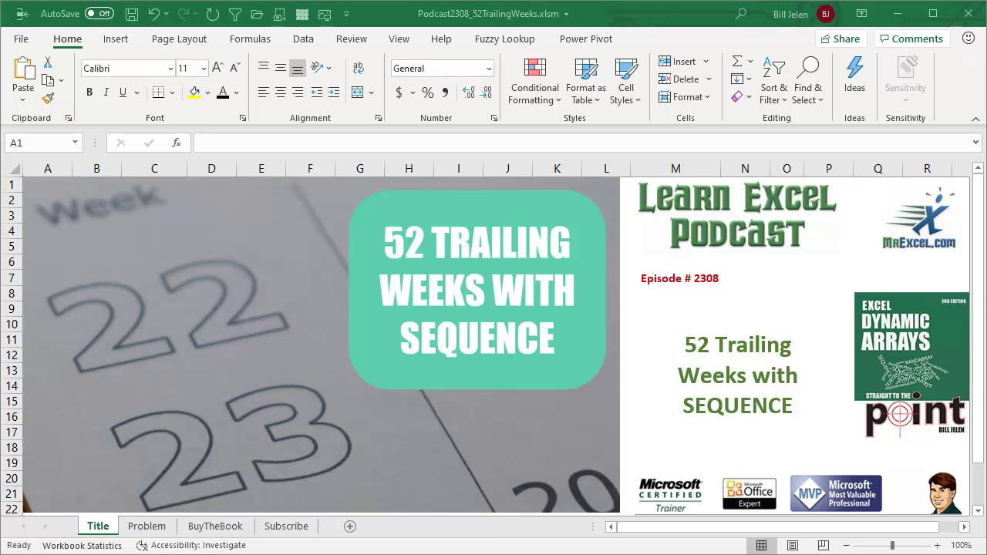
# Go to the Problem sheet and select cell B7 for the first sequence.
pyautogui.click(147, 528)
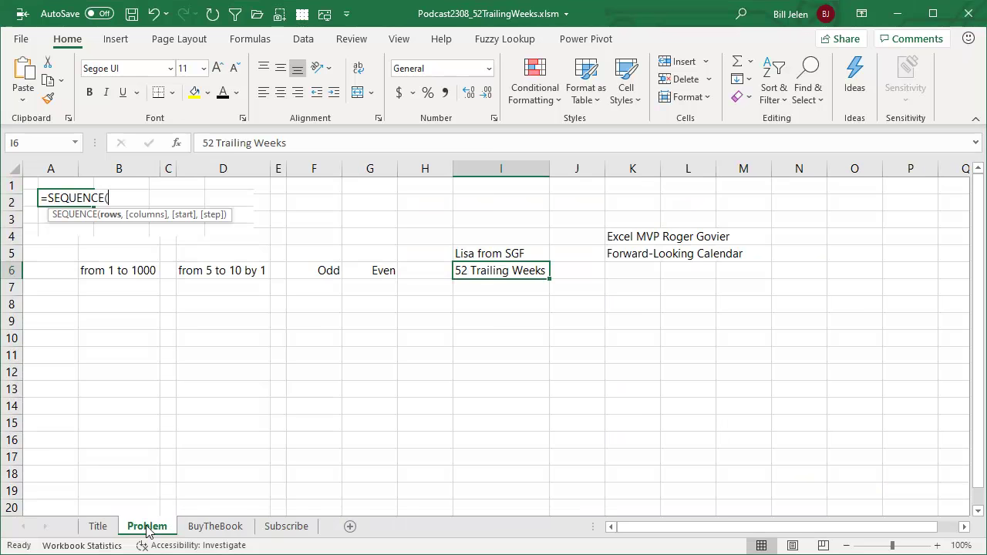
pyautogui.click(109, 290)
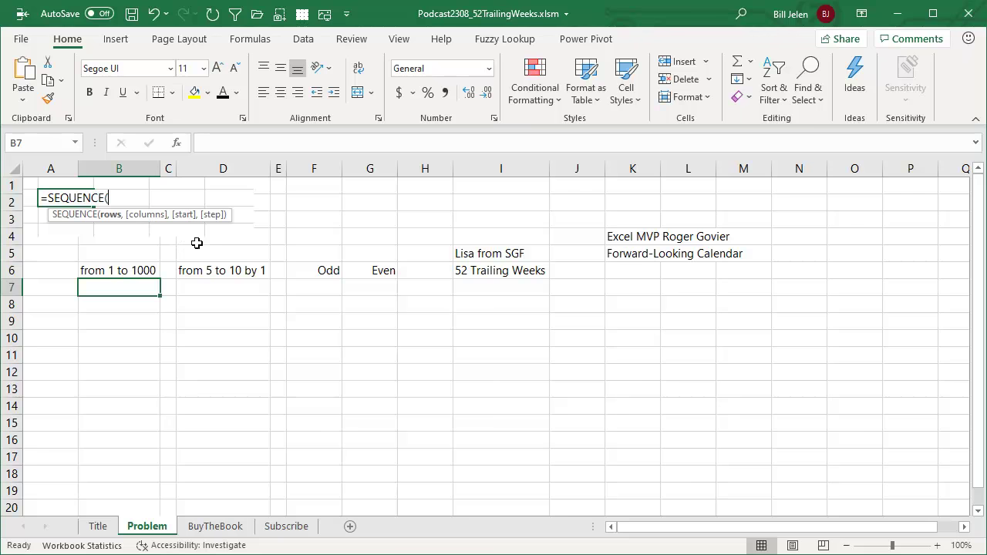
# Enter =SEQUENCE(1000) in B7 so 1 through 1000 spill down column B, and check the spill.
pyautogui.write('=s')
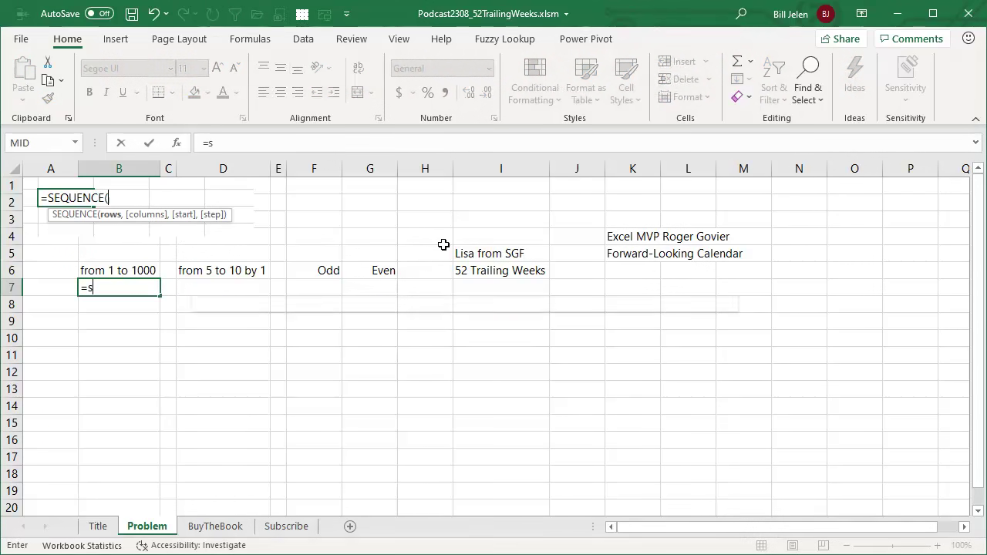
pyautogui.write('eque')
pyautogui.press('Tab')
pyautogui.write('1')
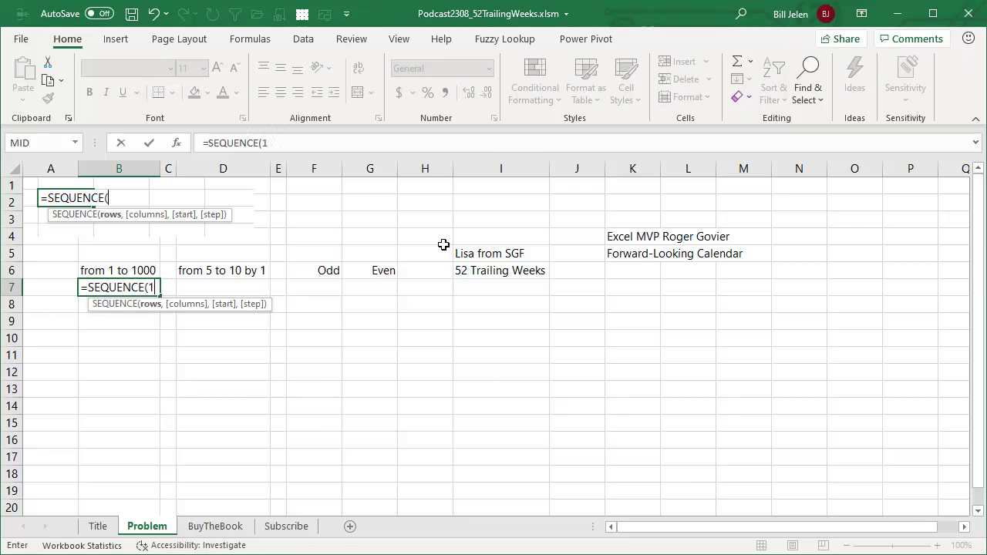
pyautogui.write('000)')
pyautogui.press('Return')
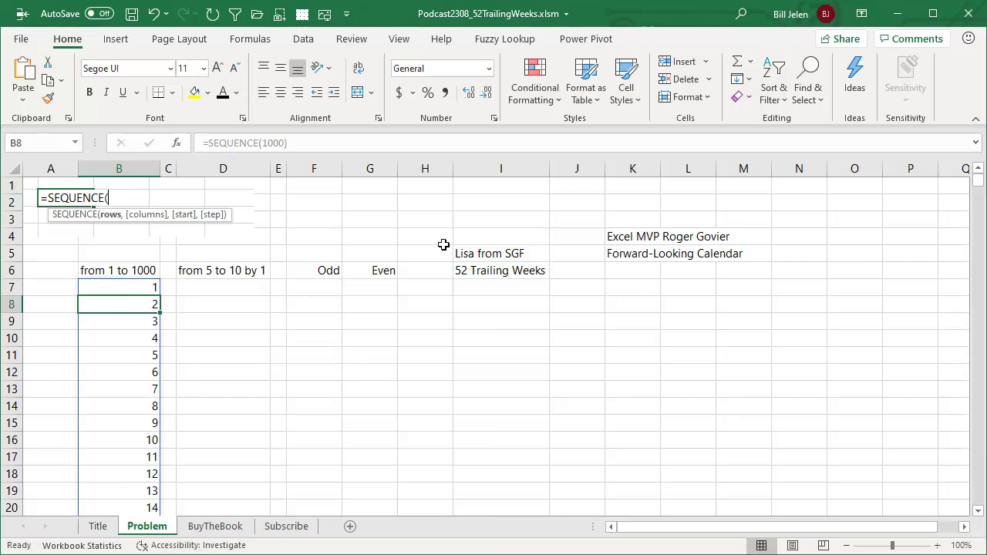
pyautogui.hotkey('ctrl', 'Down')
pyautogui.hotkey('ctrl', 'Up')
pyautogui.press('Up')
pyautogui.press('Up')
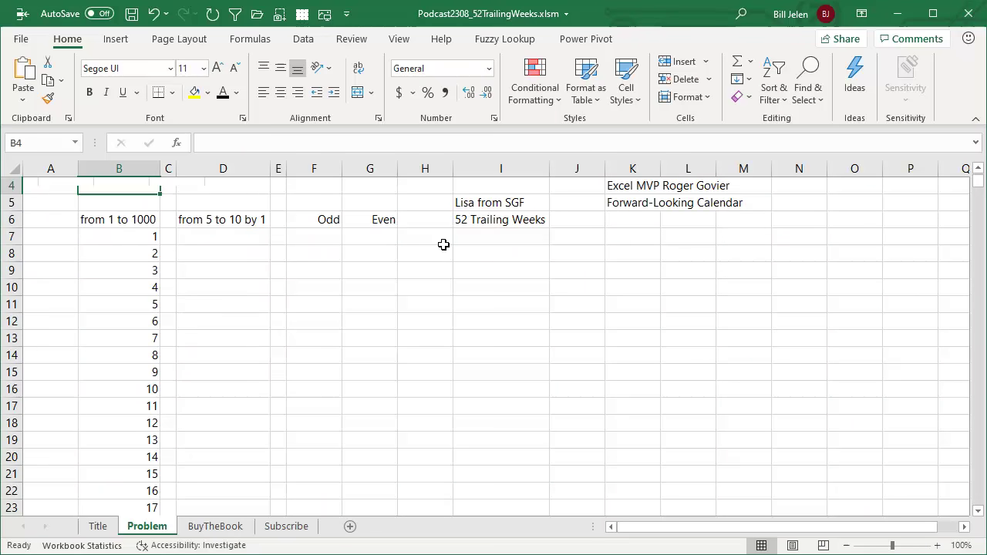
pyautogui.press('Up')
pyautogui.press('Up')
pyautogui.press('Down')
pyautogui.press('Down')
pyautogui.press('Down')
pyautogui.press('Down')
pyautogui.press('Down')
pyautogui.press('Right')
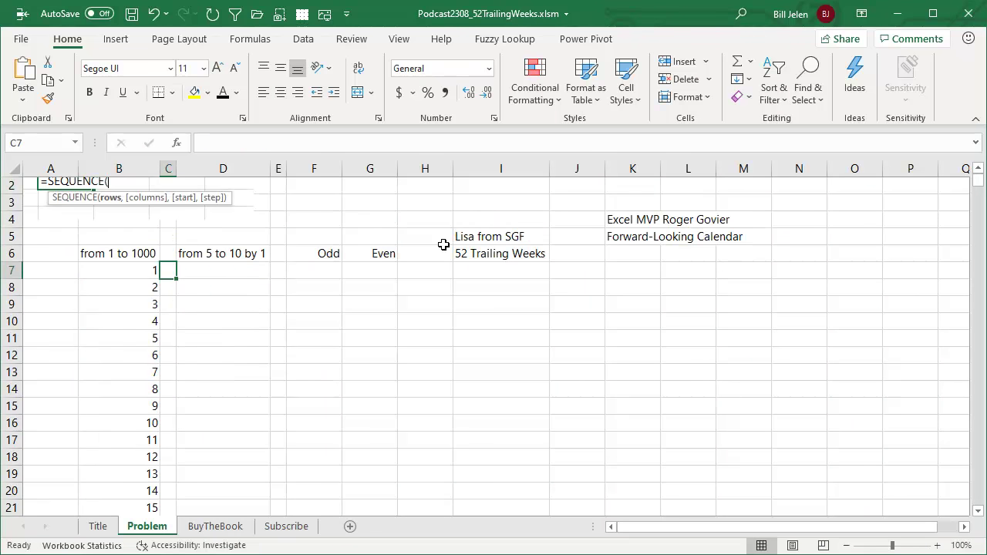
pyautogui.press('Right')
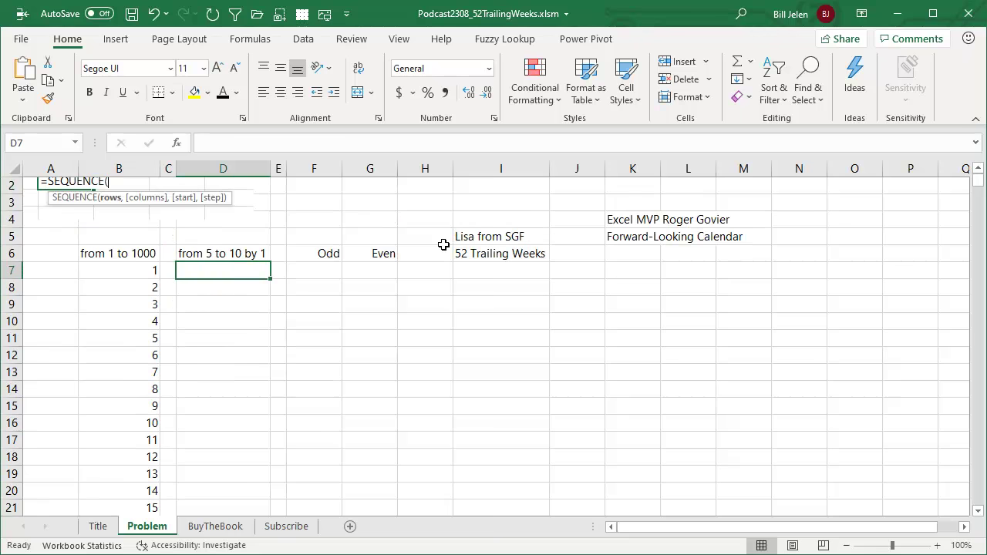
# Enter =SEQUENCE(6,,5) in D7 so 5 through 10 spill down the column.
pyautogui.write('=')
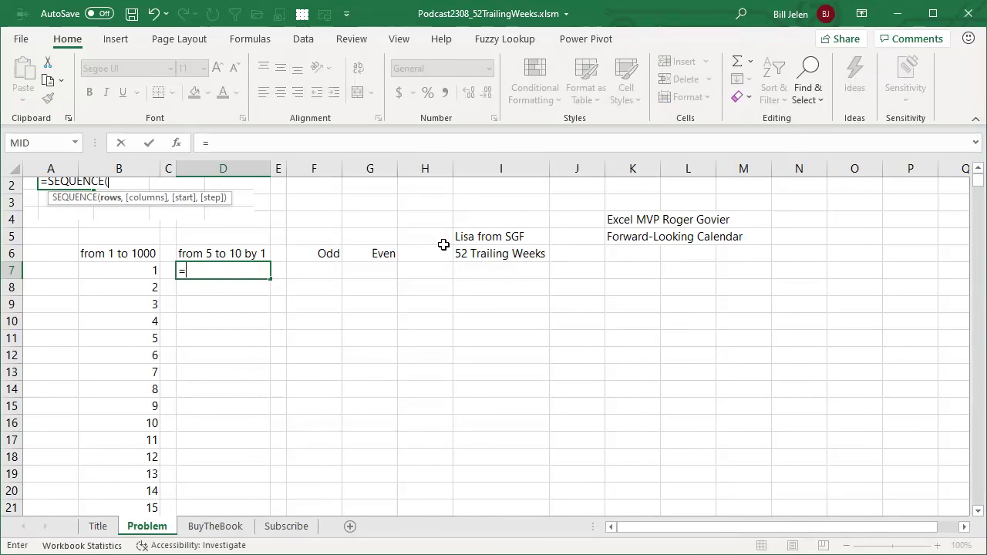
pyautogui.write('seq')
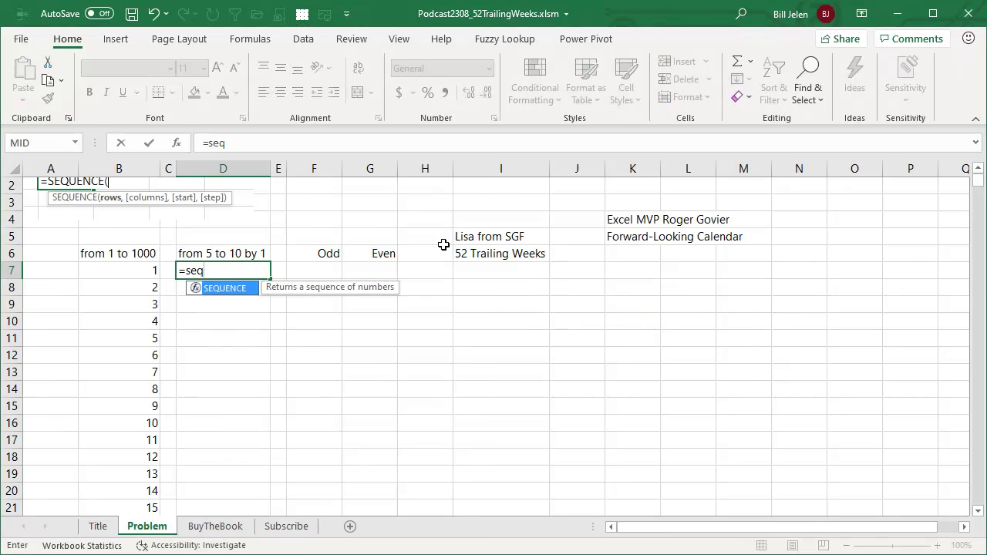
pyautogui.press('Tab')
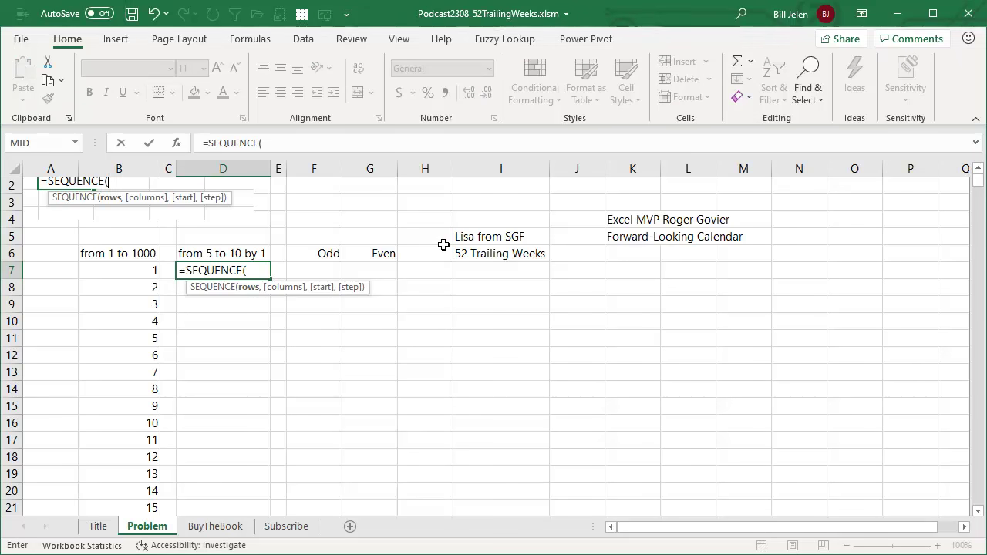
pyautogui.write('6')
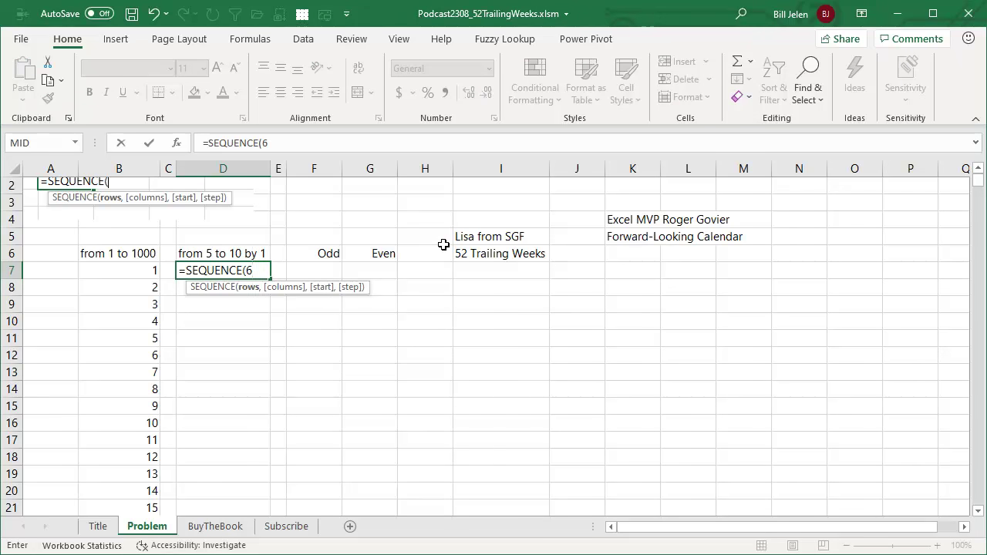
pyautogui.write(',,')
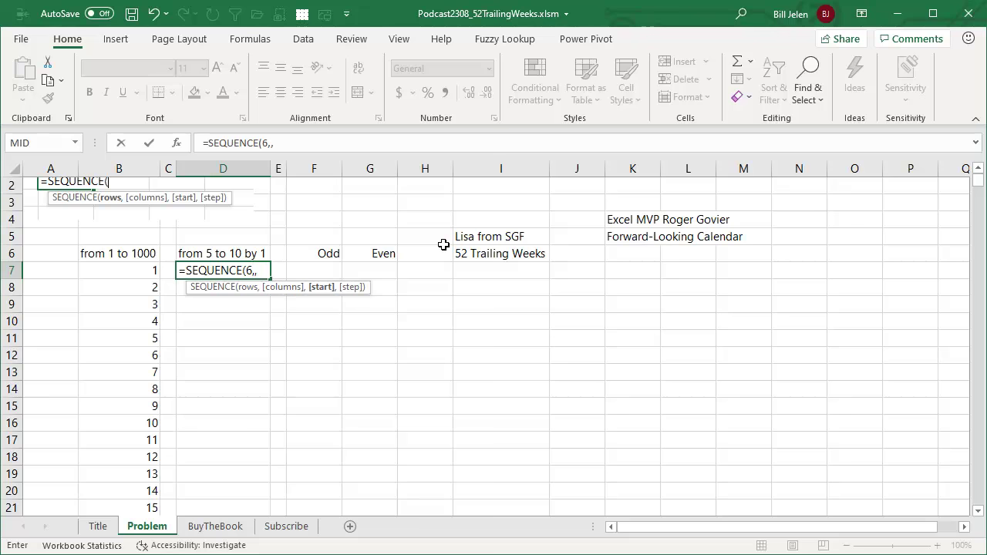
pyautogui.write('5,')
pyautogui.press('BackSpace')
pyautogui.write(')')
pyautogui.press('Return')
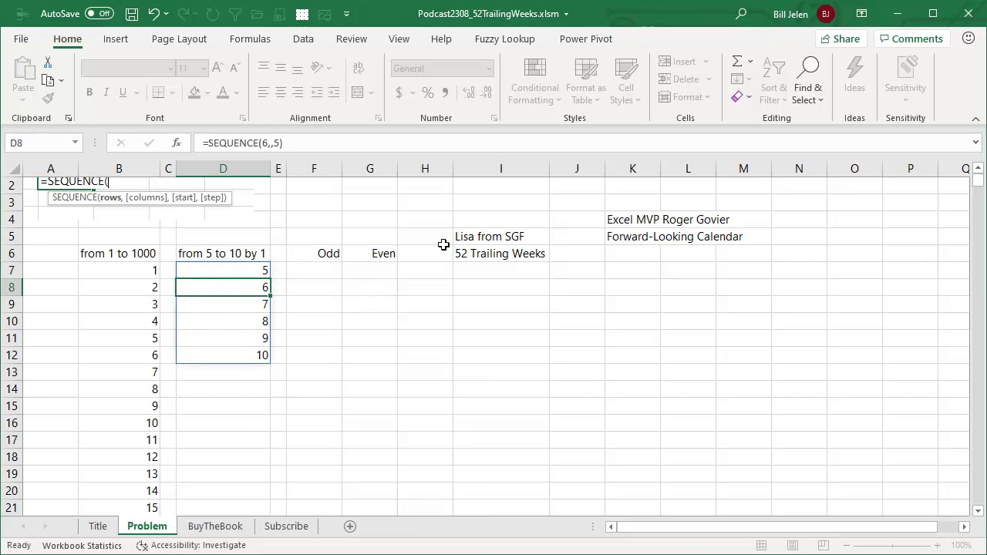
pyautogui.press('Up')
pyautogui.press('Right')
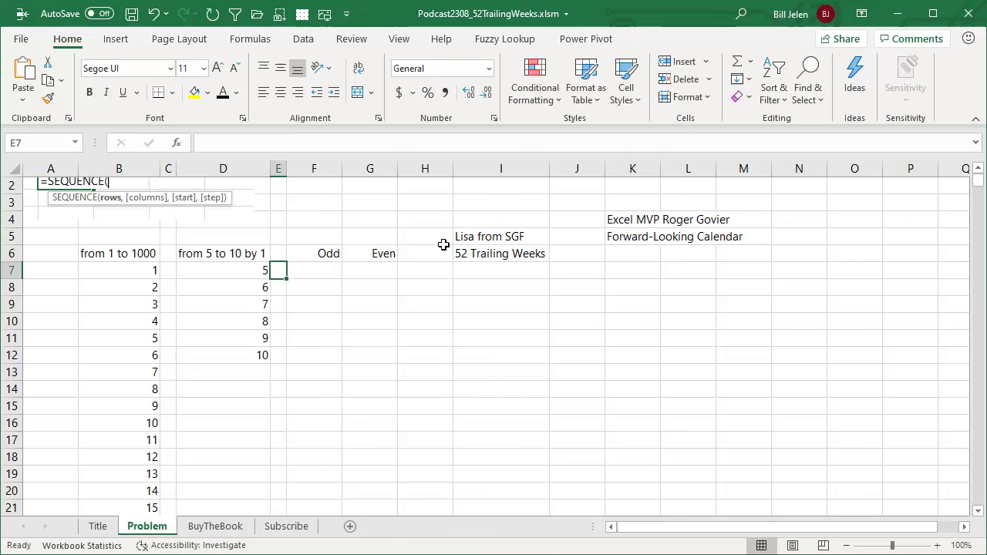
pyautogui.press('Right')
# Enter =SEQUENCE(10,2) in F7 to spill 1–20 across the Odd and Even columns.
pyautogui.write('=')
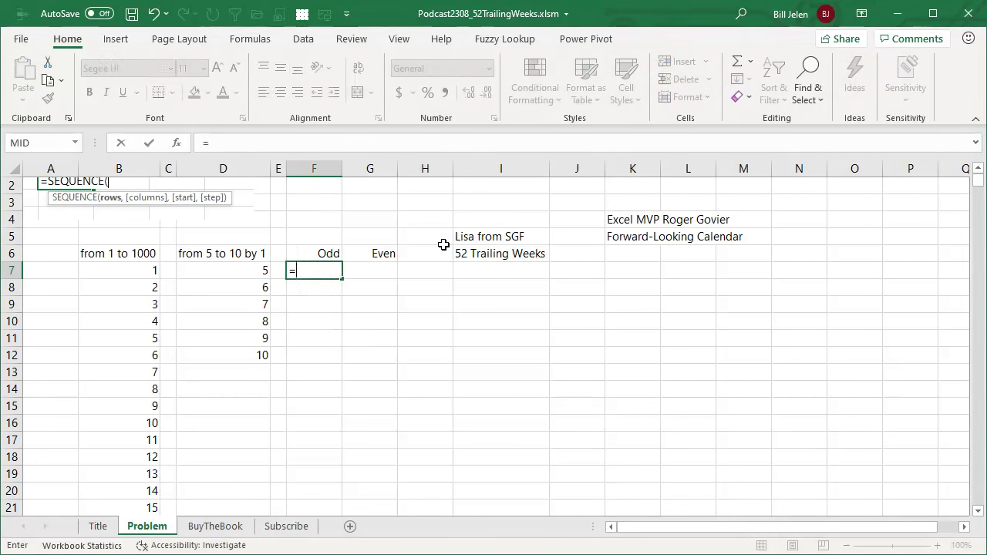
pyautogui.write('seq')
pyautogui.press('Tab')
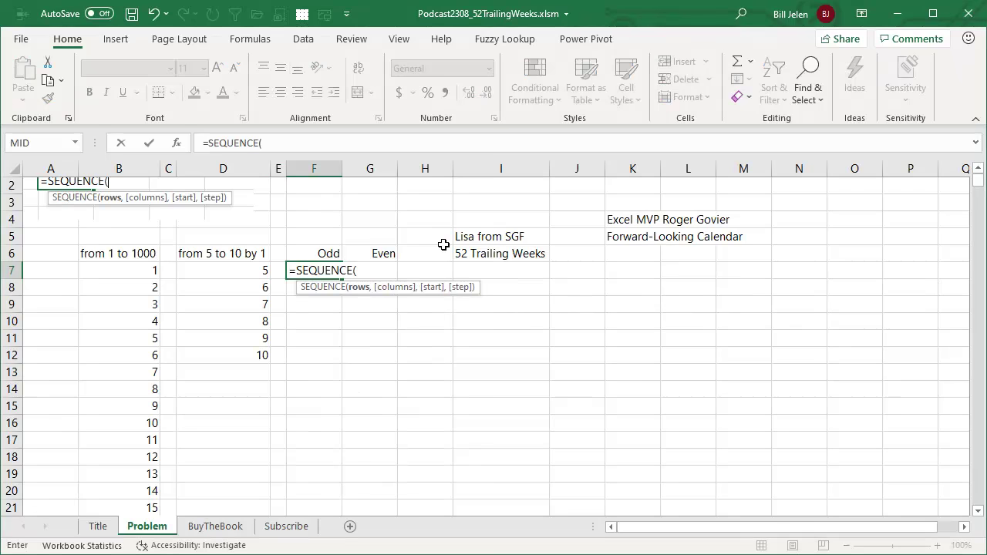
pyautogui.write('10,')
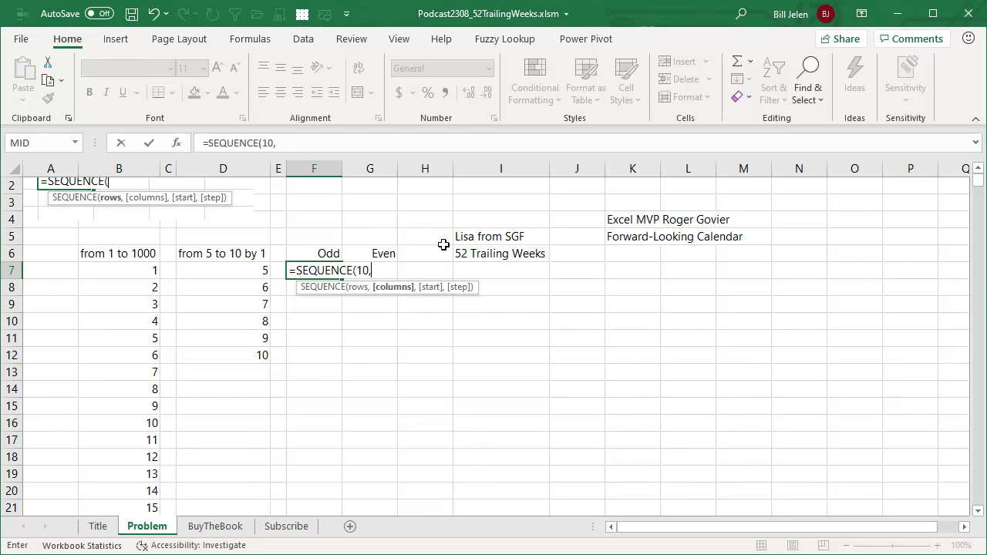
pyautogui.write('2')
pyautogui.write(')')
pyautogui.press('Return')
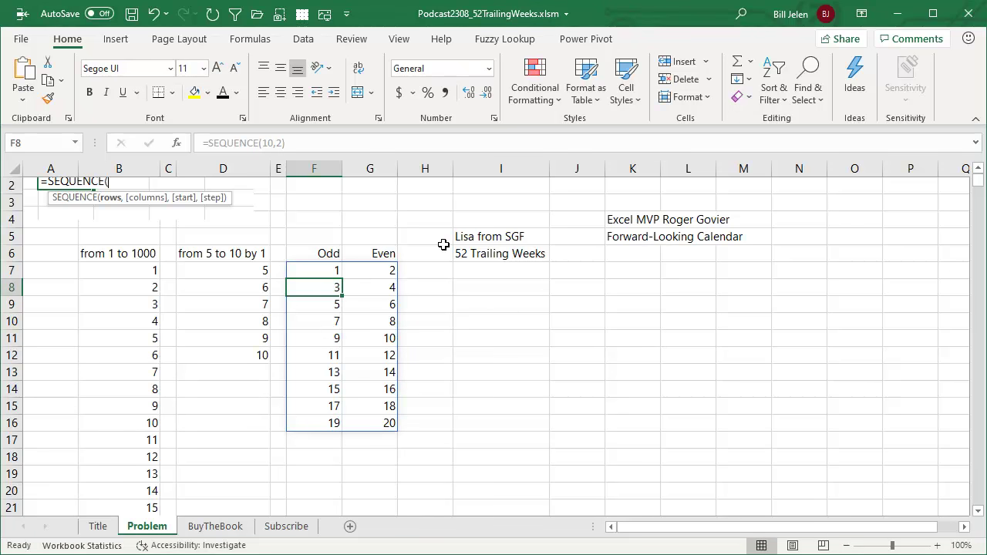
pyautogui.press('Up')
pyautogui.press('Right')
pyautogui.press('Right')
pyautogui.press('Right')
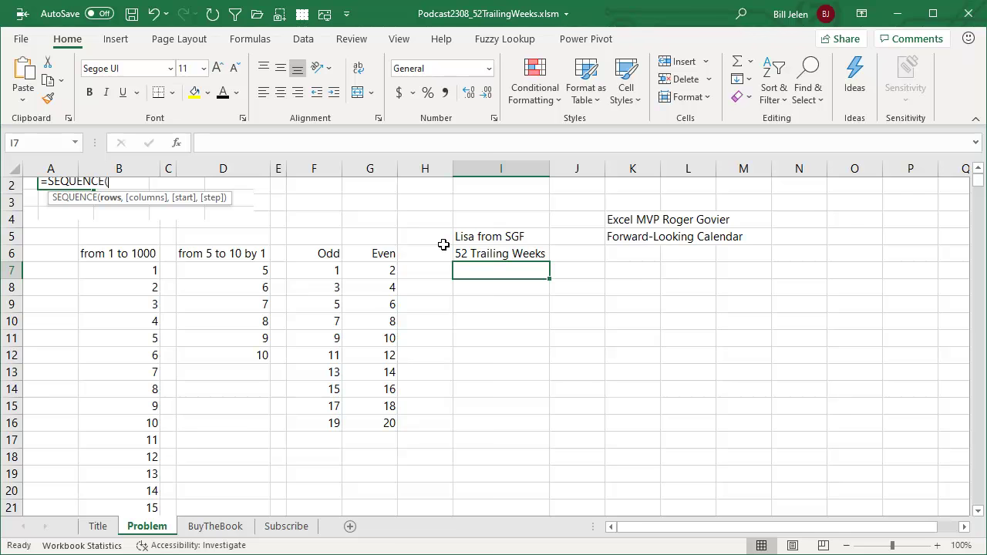
# Enter =SEQUENCE(52,,TODAY(),-7) in I7 to list 52 weekly values back from today.
pyautogui.write('=s')
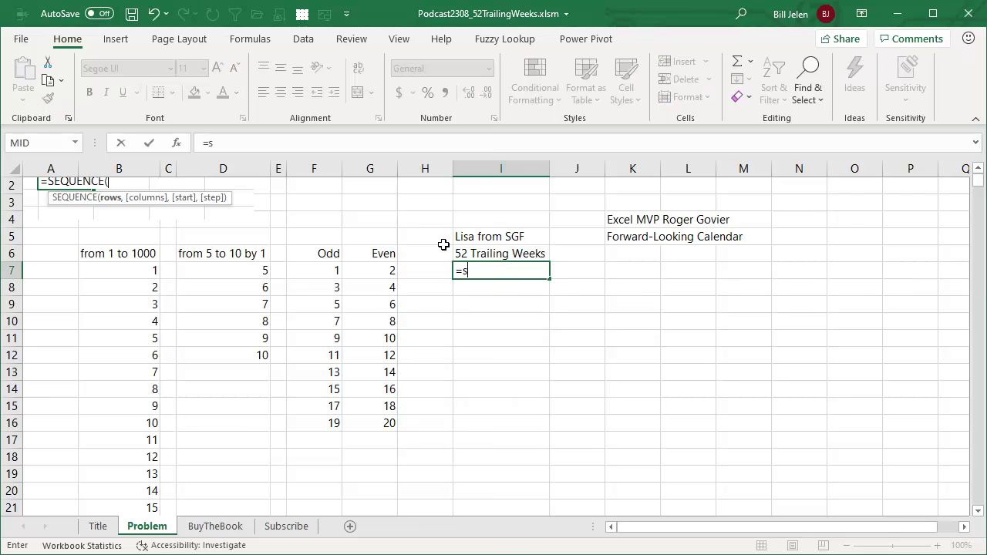
pyautogui.write('equ')
pyautogui.press('Tab')
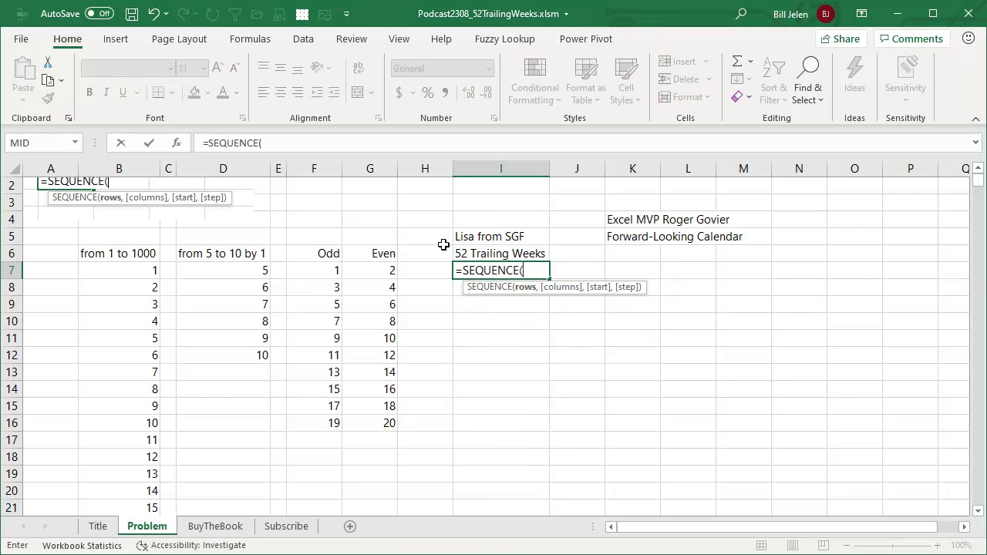
pyautogui.write('52,,')
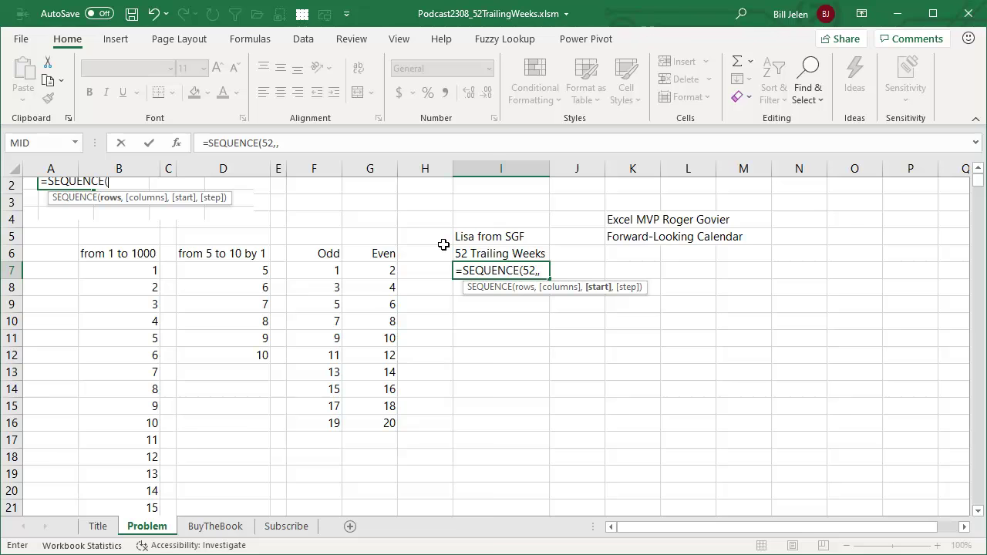
pyautogui.write('TODAY()')
pyautogui.write(',')
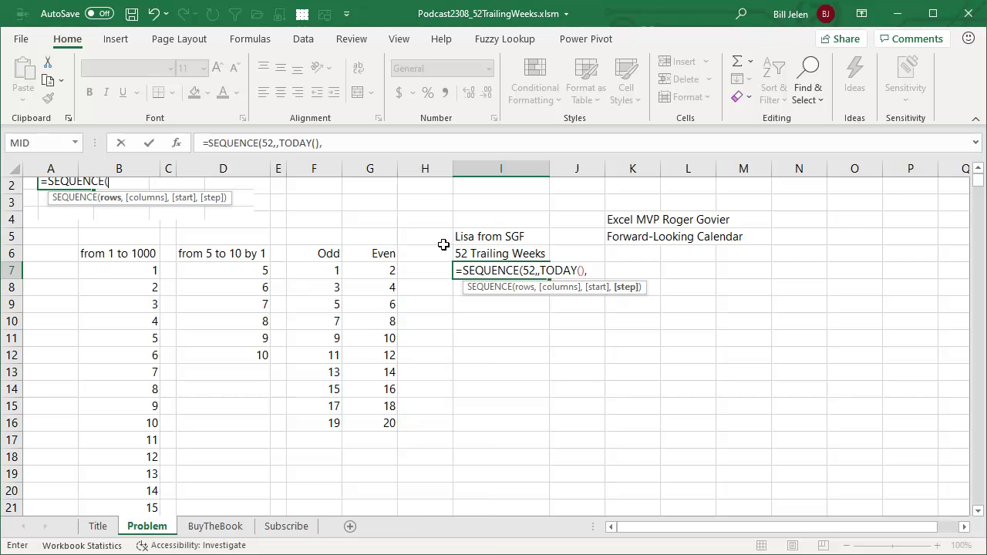
pyautogui.write('-7')
pyautogui.write(')')
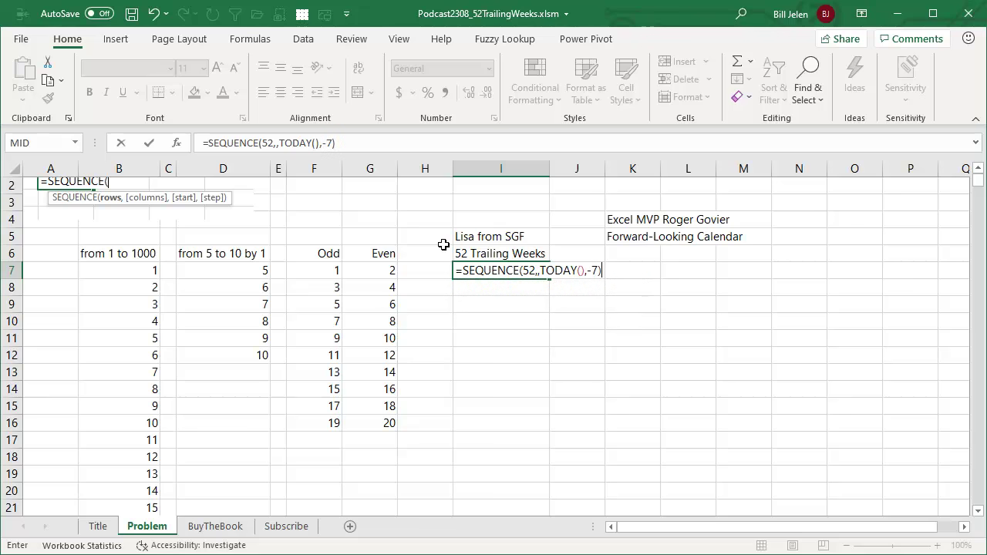
pyautogui.hotkey('ctrl', 'Return')
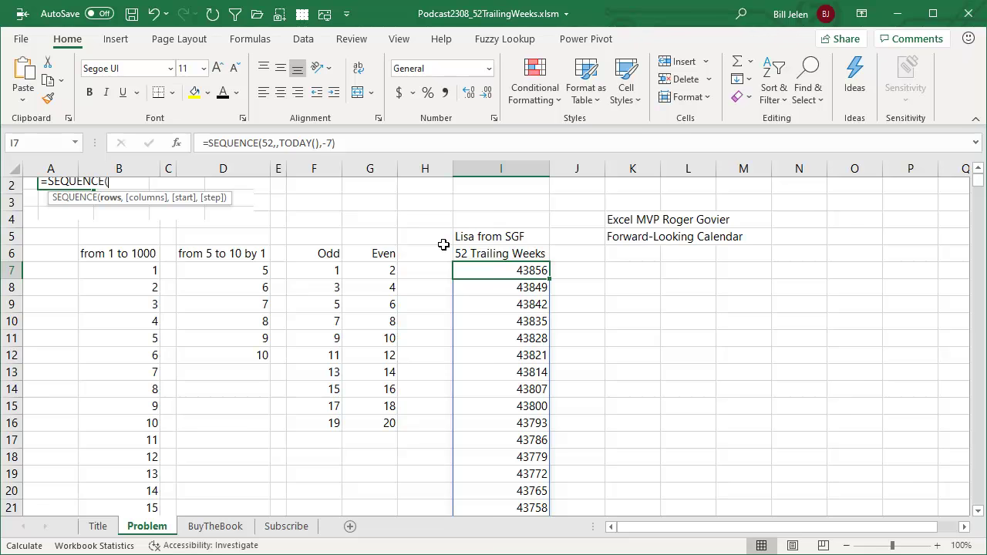
# Format the spilled weekly list in column I as Short Date.
pyautogui.hotkey('ctrl', 'shift', 'Down')
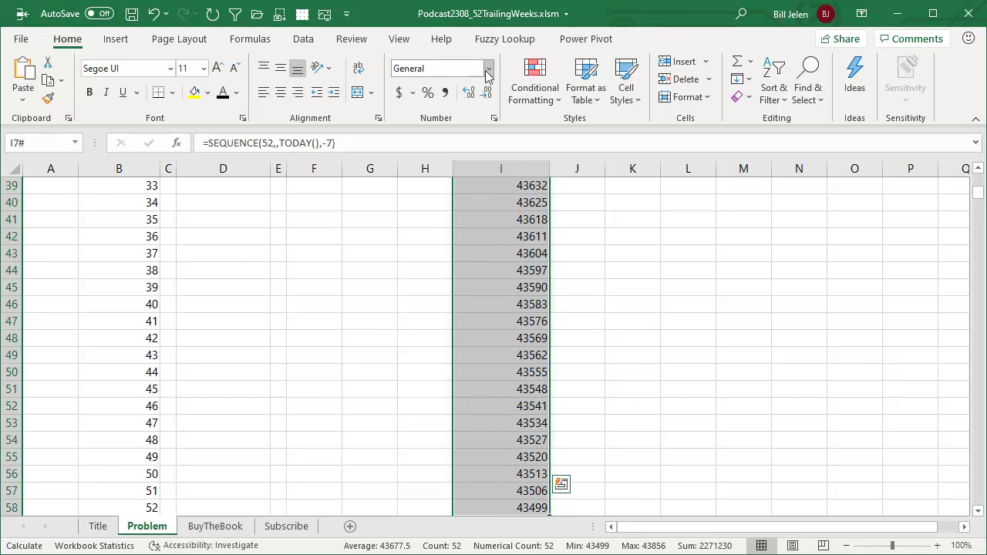
pyautogui.click(488, 69)
pyautogui.click(467, 242)
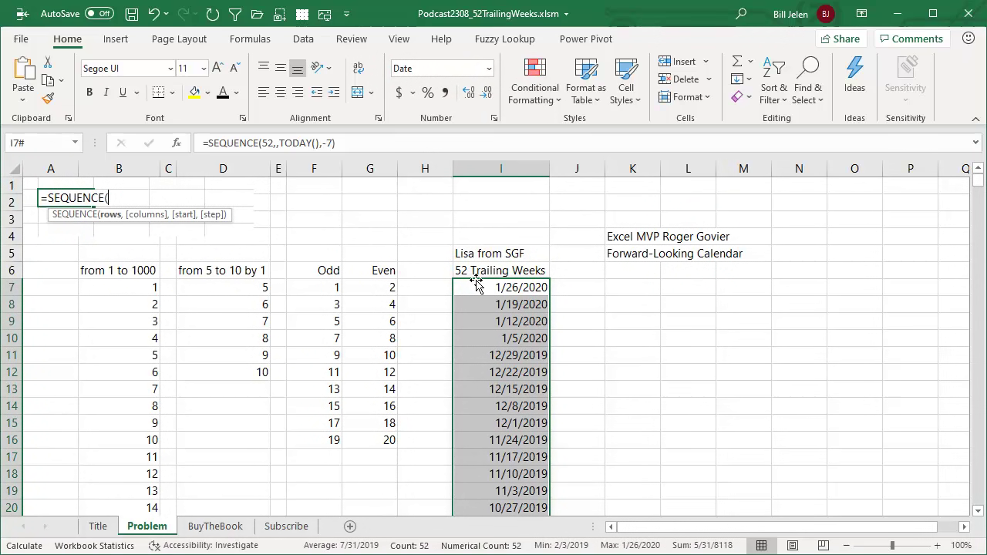
# Enter =SEQUENCE(5,7,TODAY()) in K7 to spill a 5-by-7 grid of daily dates.
pyautogui.click(631, 271)
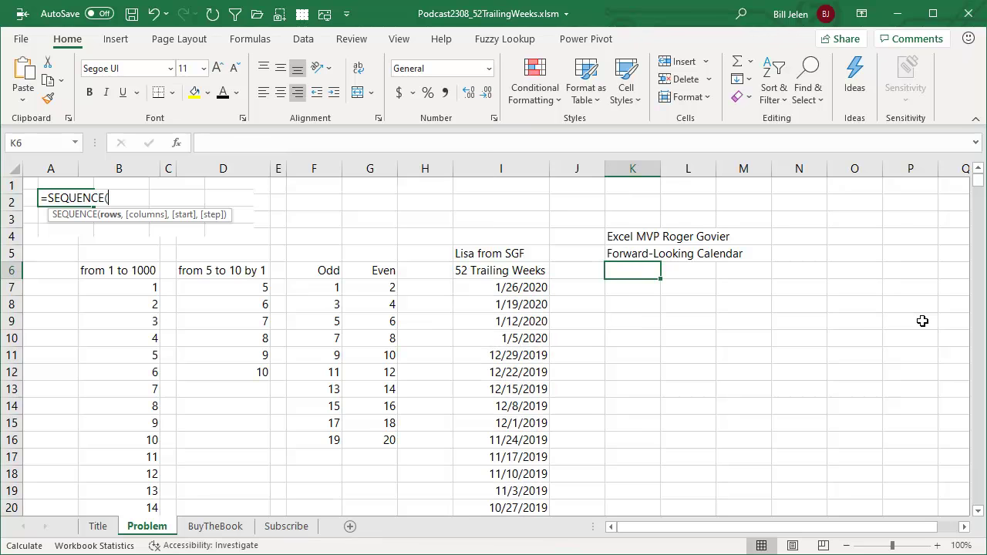
pyautogui.press('Down')
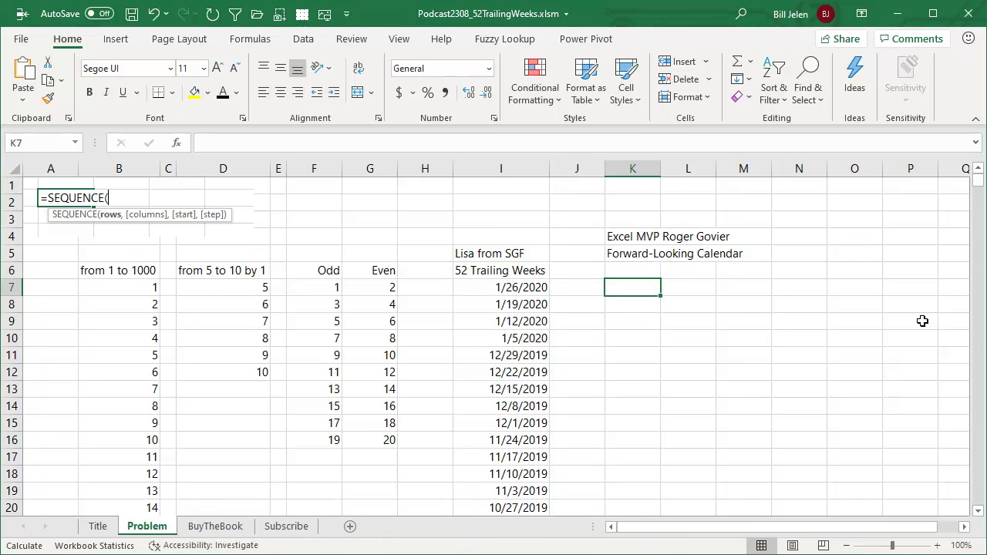
pyautogui.write('=seq')
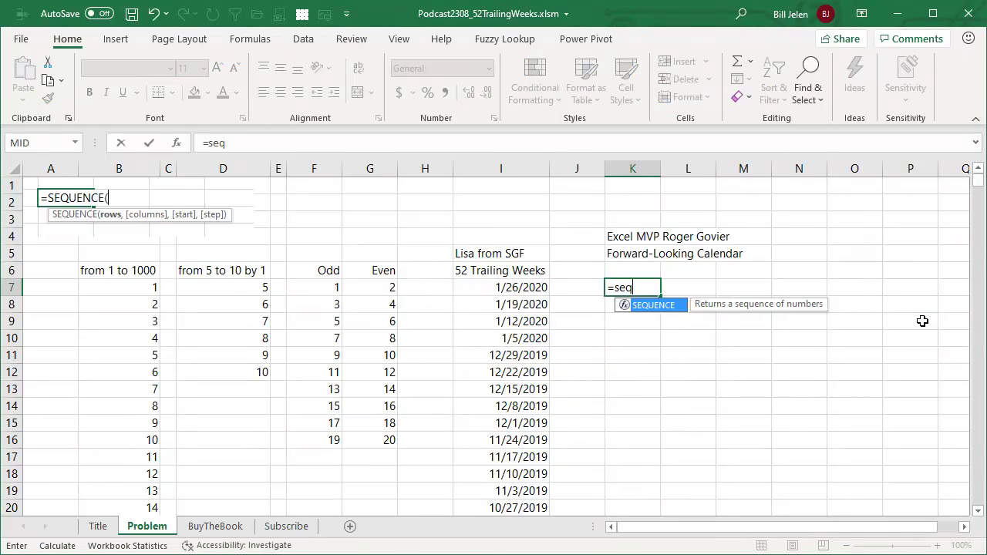
pyautogui.press('Tab')
pyautogui.write('5')
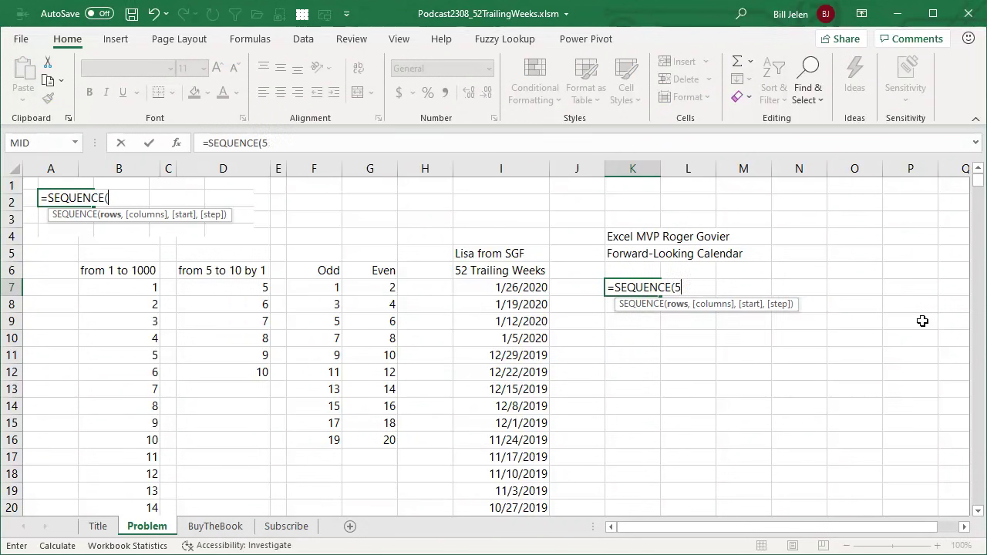
pyautogui.write(',7')
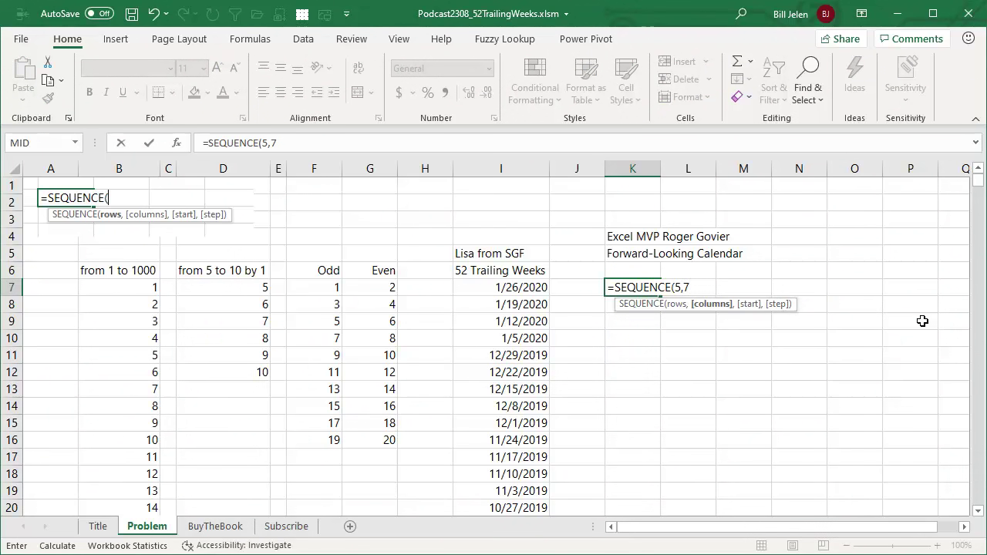
pyautogui.write(',TODAY')
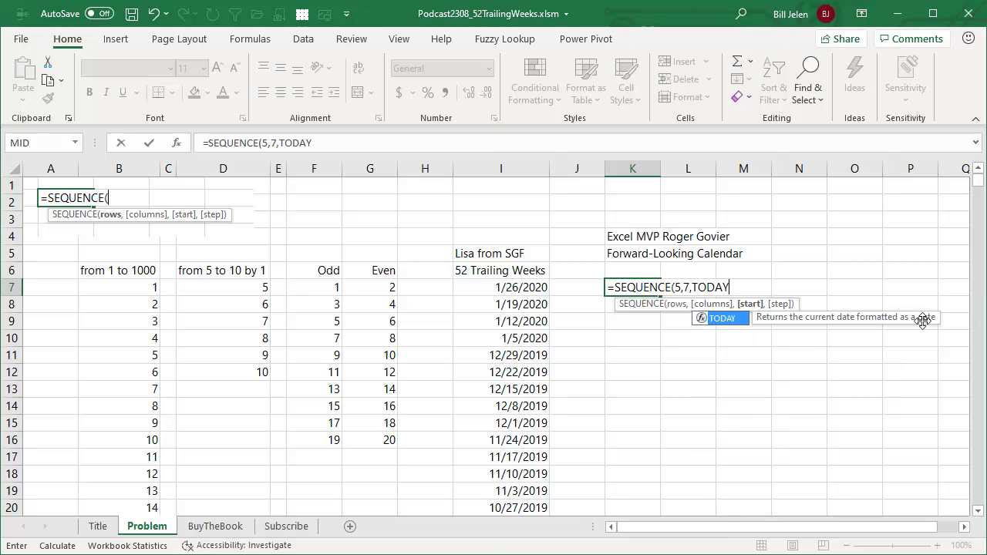
pyautogui.write('())')
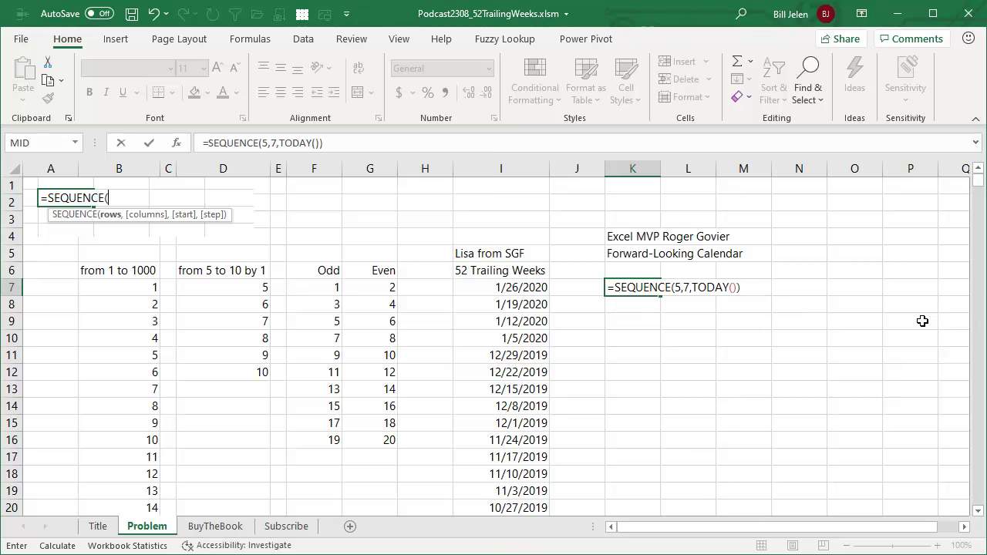
pyautogui.press('Return')
# Format the calendar range K7:Q11 as Short Date, then as the month/day 3/14 type.
pyautogui.press('Up')
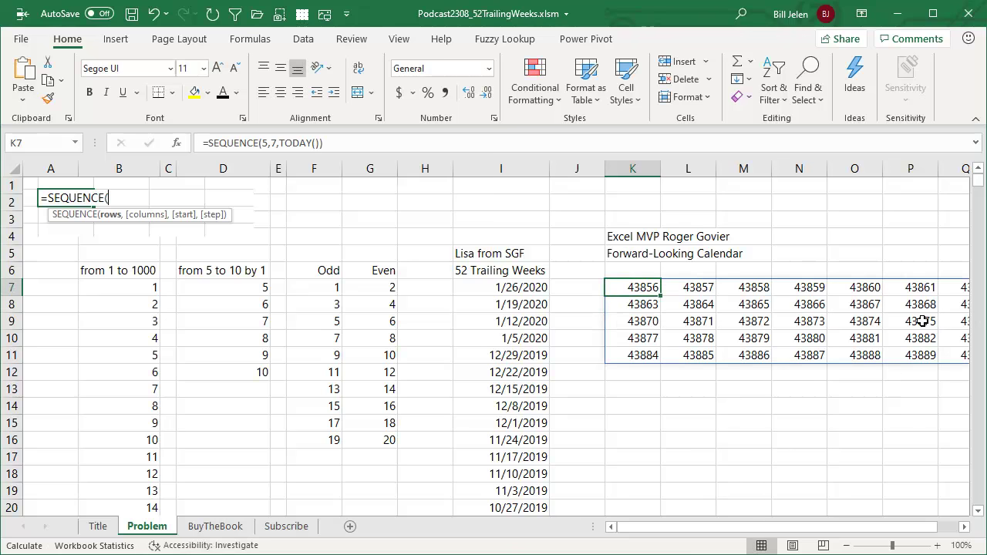
pyautogui.hotkey('ctrl', 'shift', 'Right')
pyautogui.hotkey('ctrl', 'shift', 'Down')
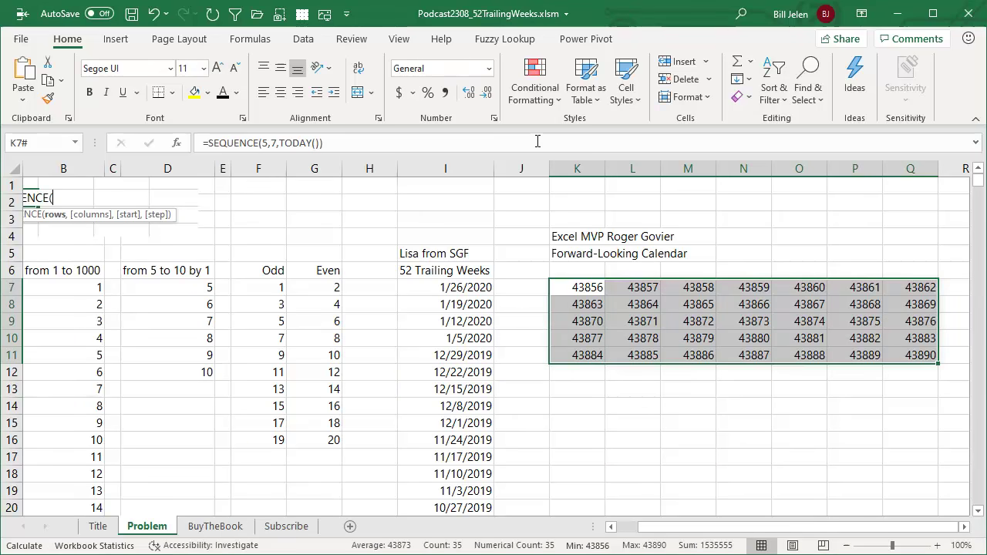
pyautogui.click(489, 68)
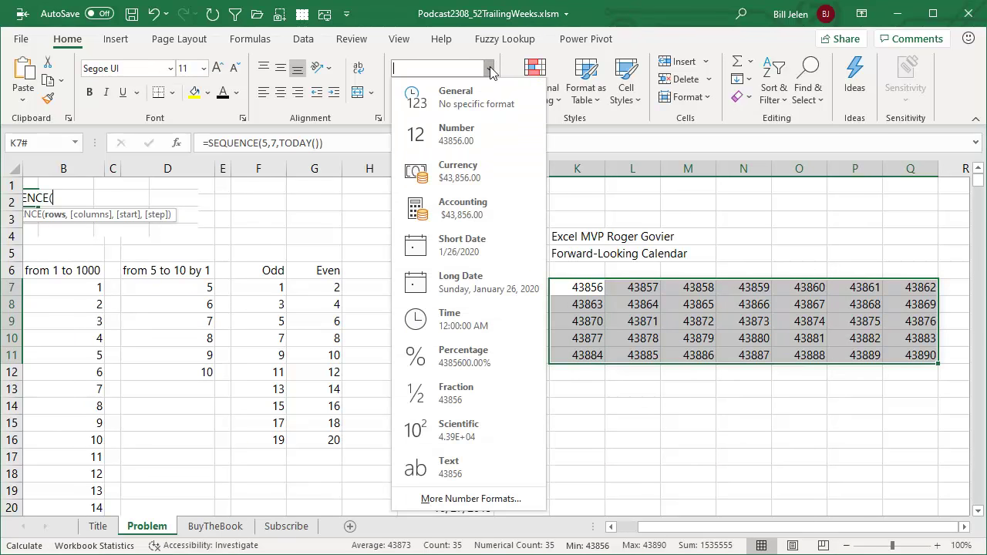
pyautogui.click(467, 246)
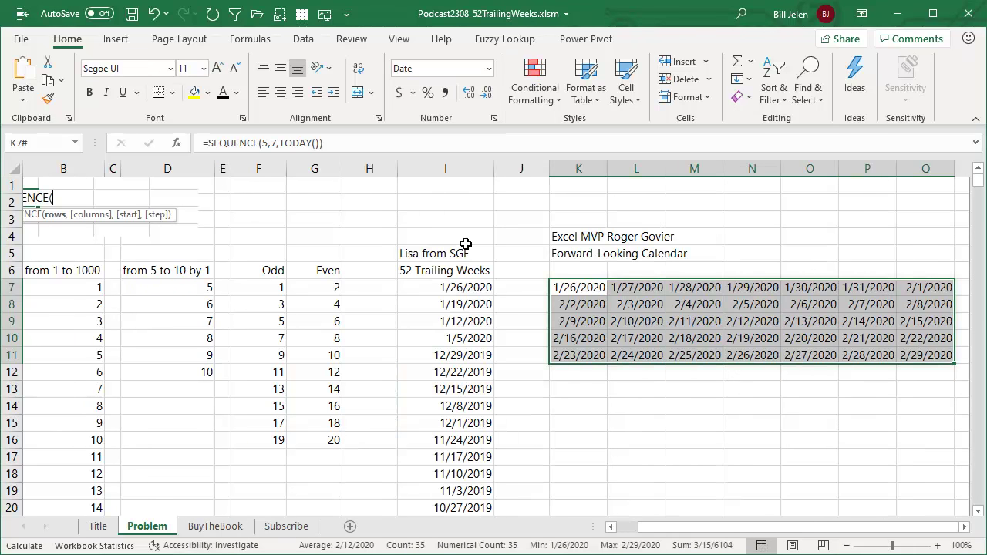
pyautogui.hotkey('ctrl', '1')
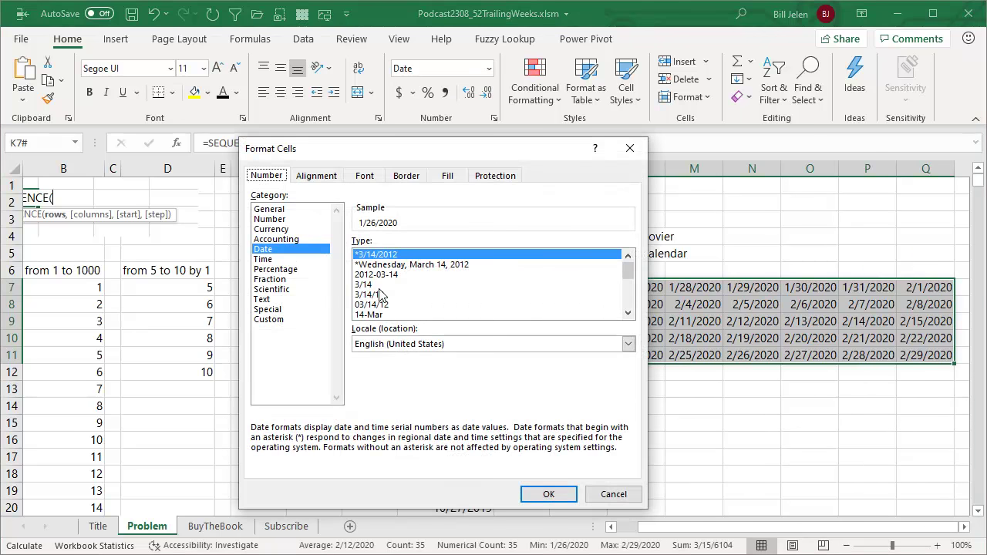
pyautogui.click(366, 285)
pyautogui.click(541, 493)
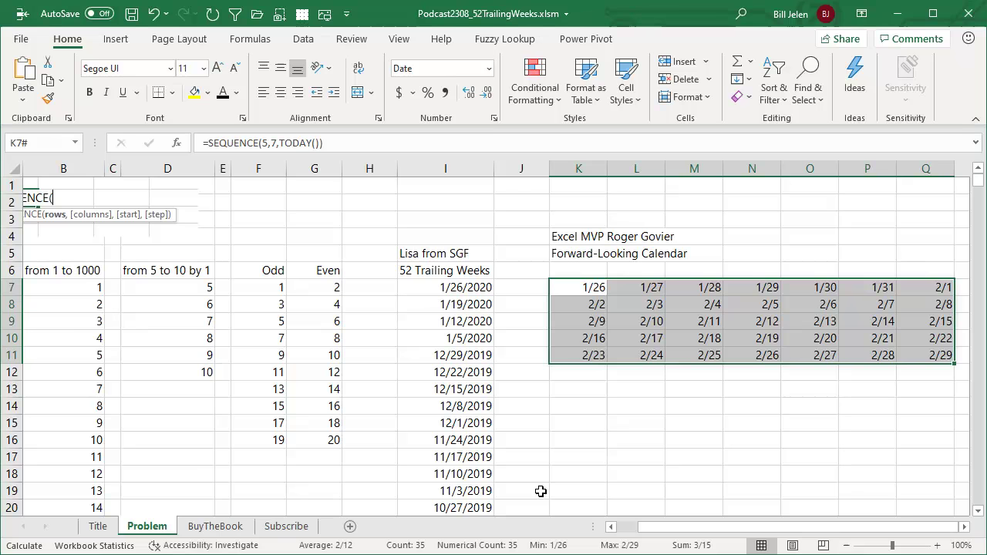
# Enter =TEXT(K7:Q7,"DDD") in K6 to spill Sun–Sat weekday headers above the calendar.
pyautogui.click(575, 274)
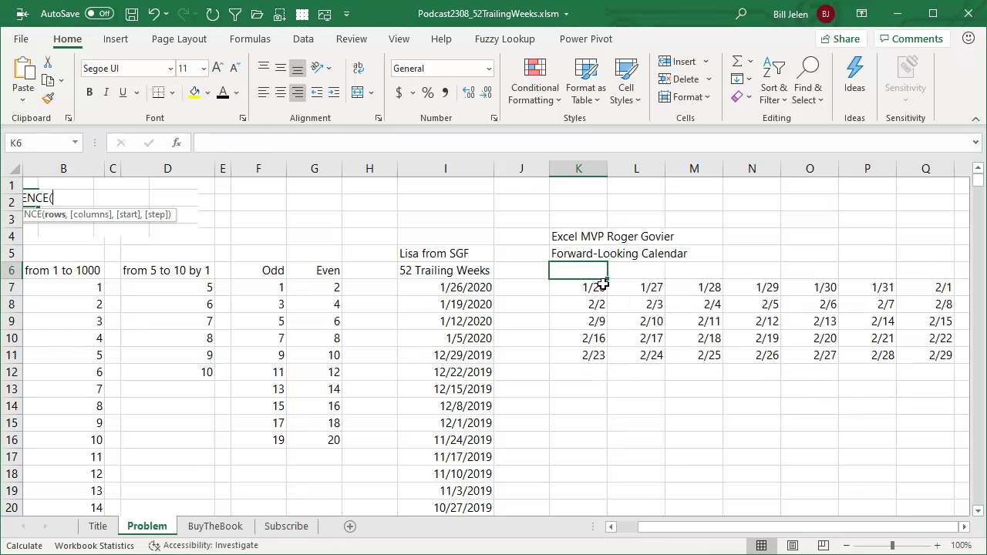
pyautogui.write('=text(')
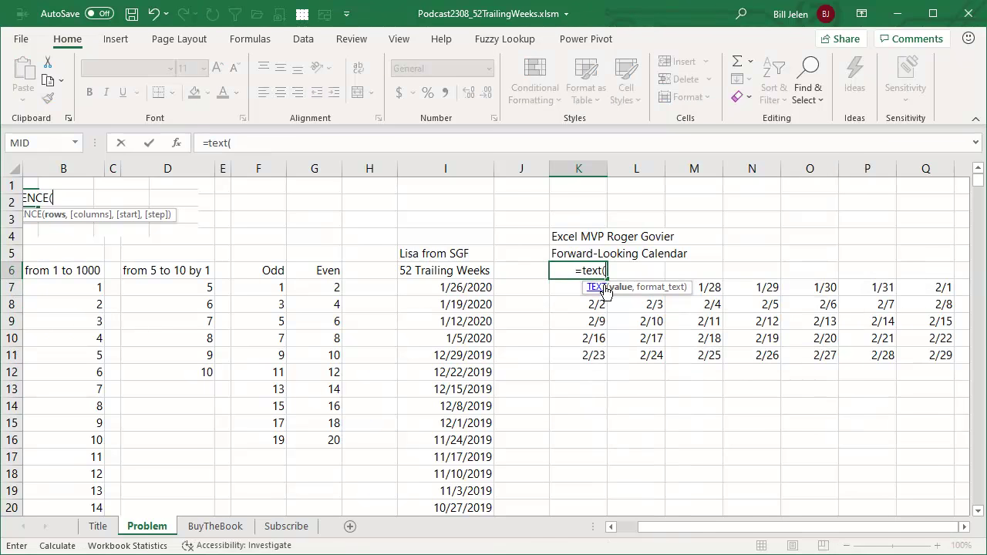
pyautogui.click(605, 289)
pyautogui.hotkey('ctrl', 'shift', 'Right')
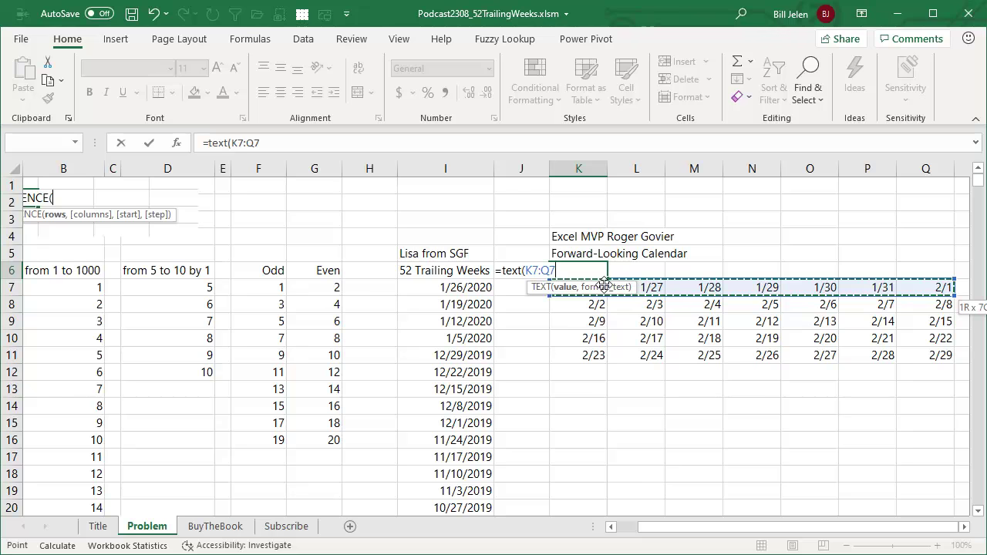
pyautogui.write(',')
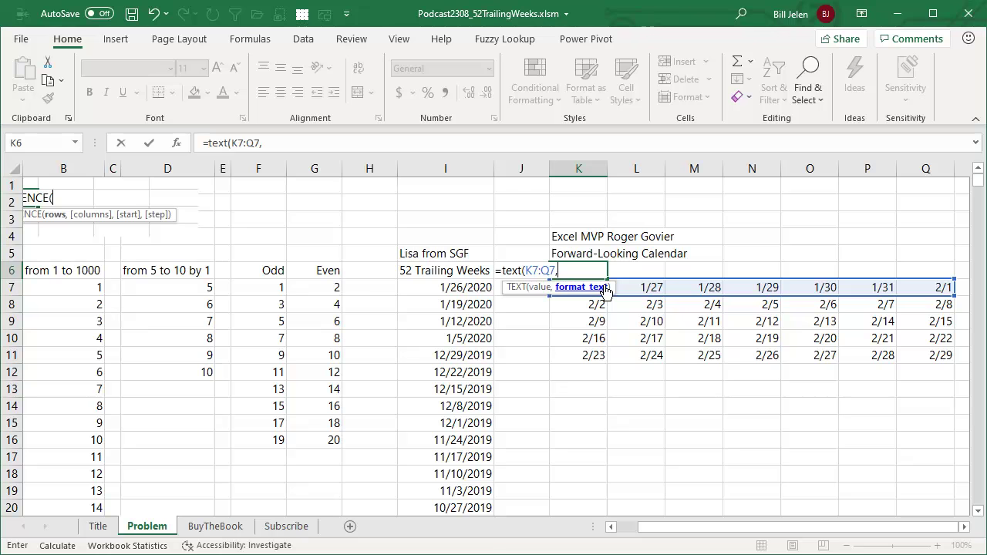
pyautogui.write('"')
pyautogui.write('DDD"')
pyautogui.write(')')
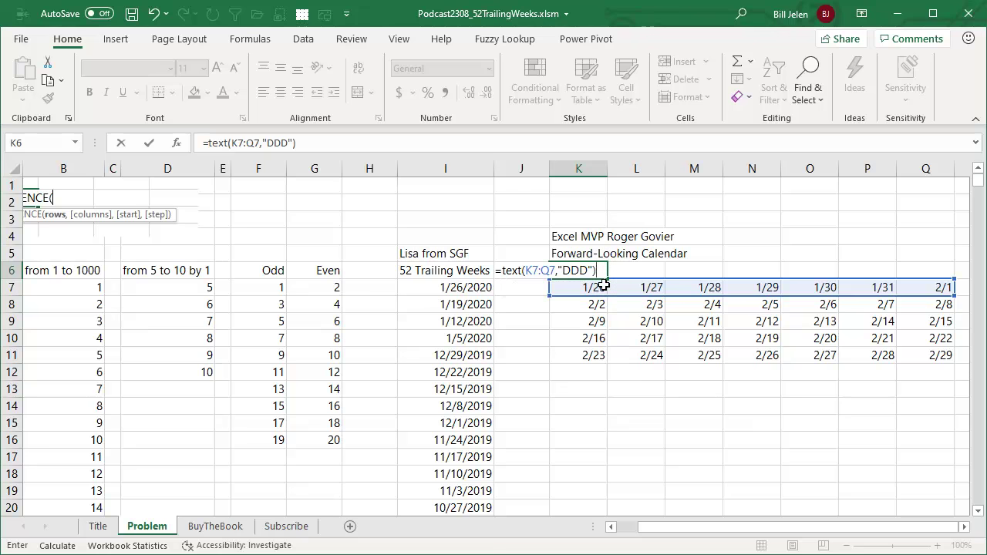
pyautogui.press('Return')
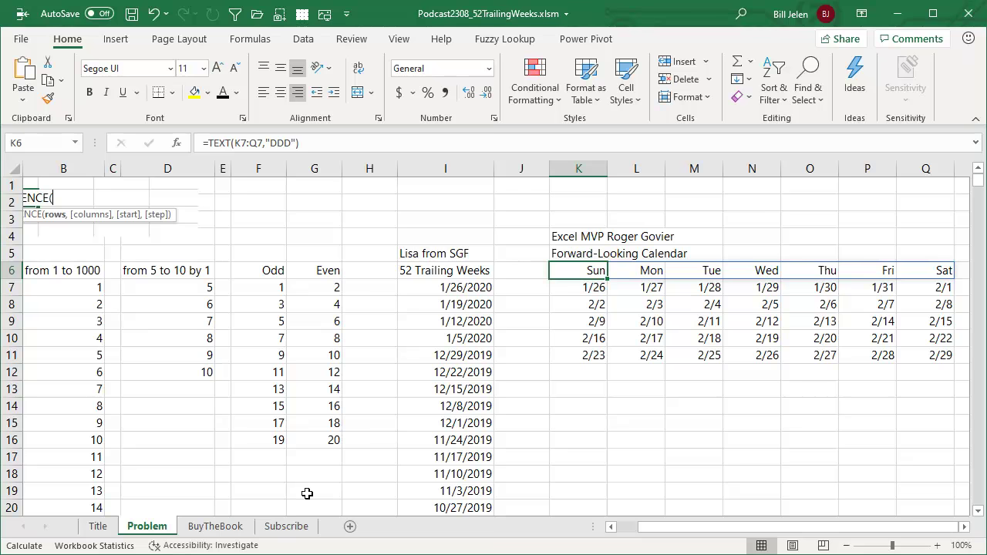
# Pass through the BuyTheBook sheet and open the Subscribe sheet.
pyautogui.click(231, 527)
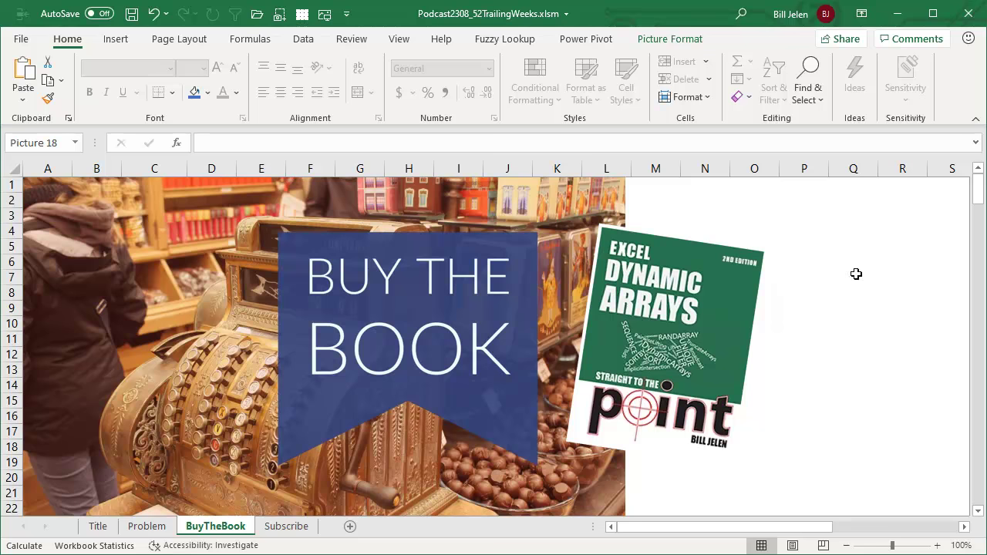
pyautogui.click(283, 526)
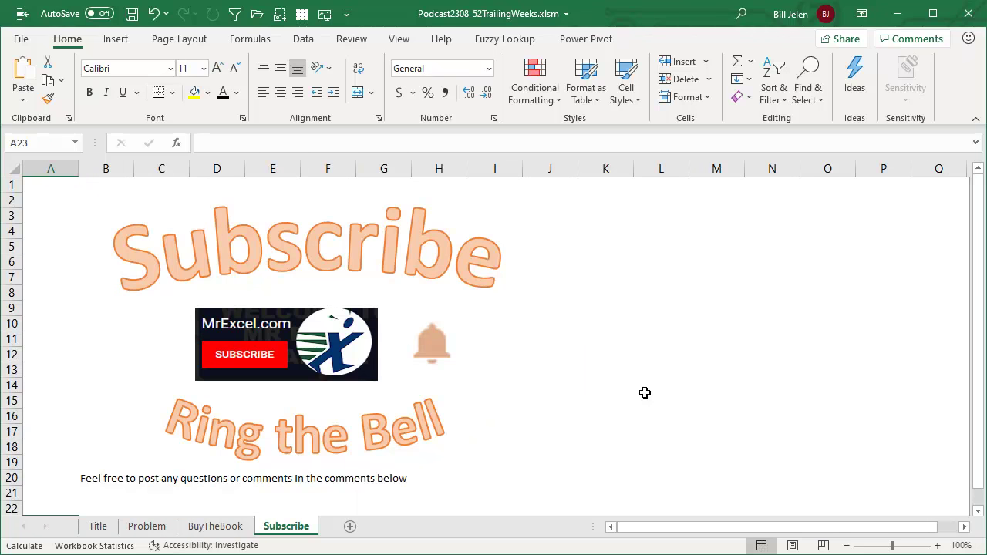